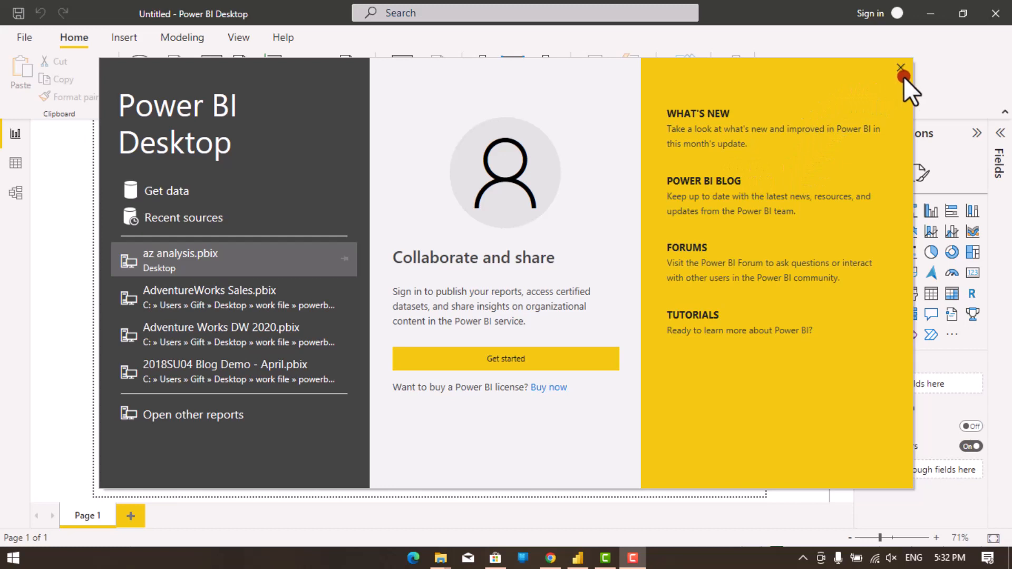
# Step: Connect to the Store_Denormalized.xlsx workbook, select the StoreSalesDataSet sheet and open it in Power Query Editor for transformation
pyautogui.click(904, 68)
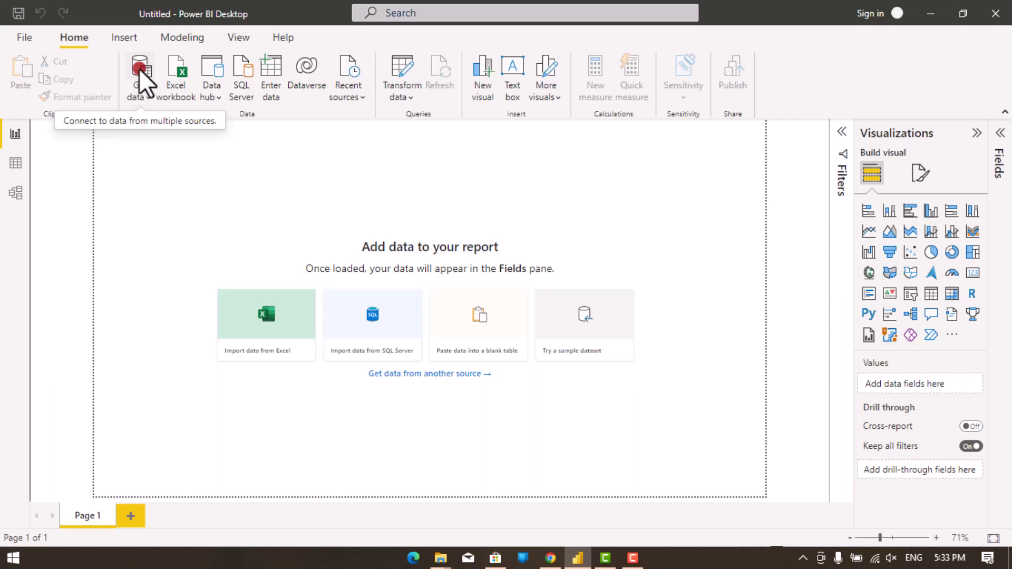
pyautogui.click(169, 64)
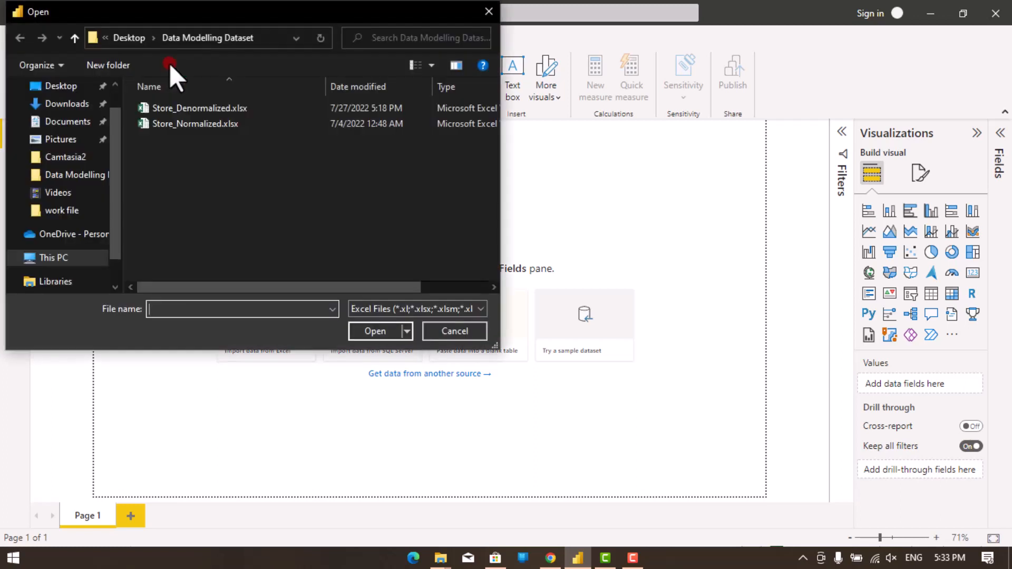
pyautogui.click(193, 105)
pyautogui.click(374, 330)
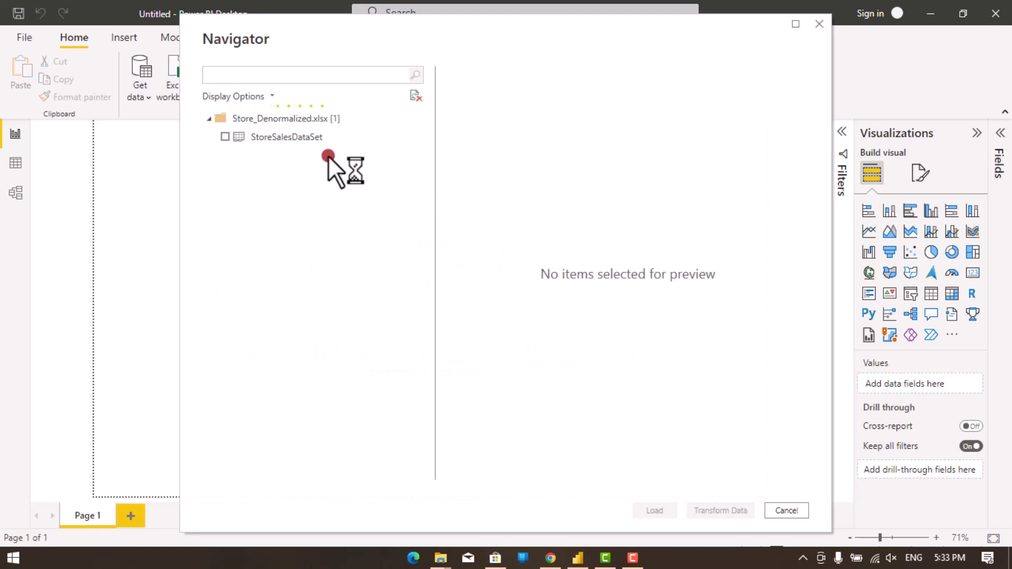
pyautogui.click(225, 137)
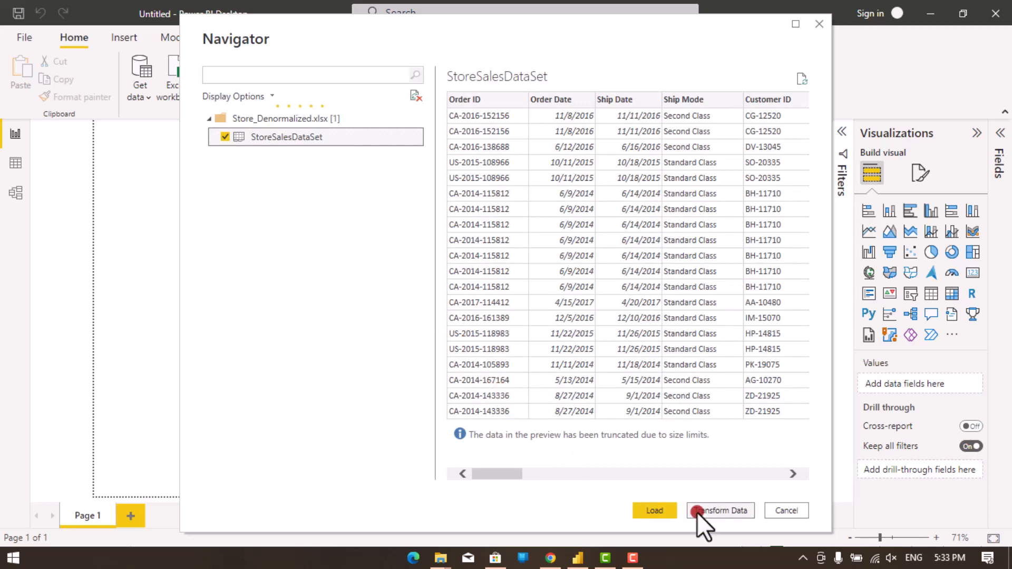
pyautogui.click(718, 511)
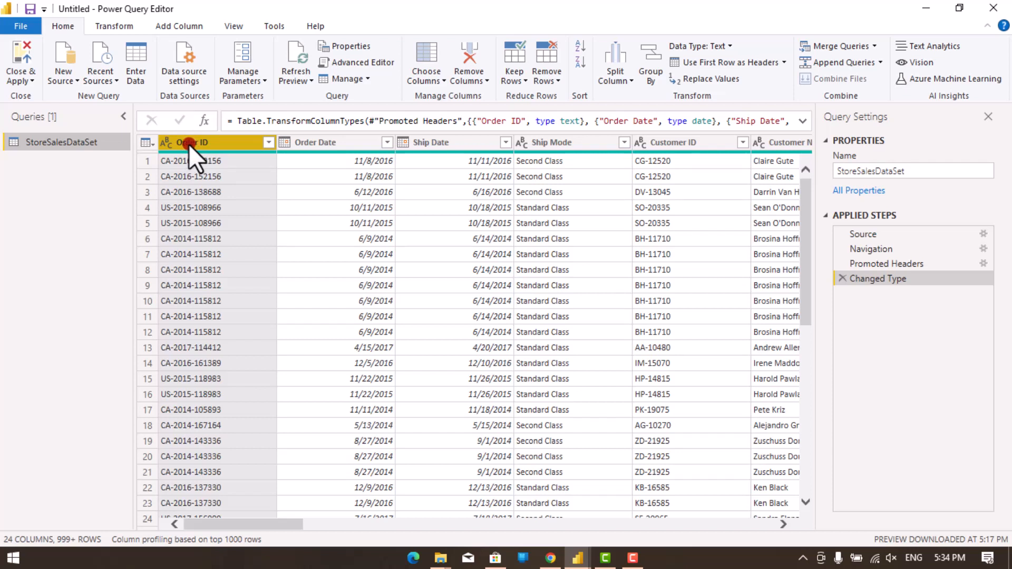
# Step: Check the data types of the Order ID and Order Date columns, keeping Order Date as Date
pyautogui.rightClick(252, 144)
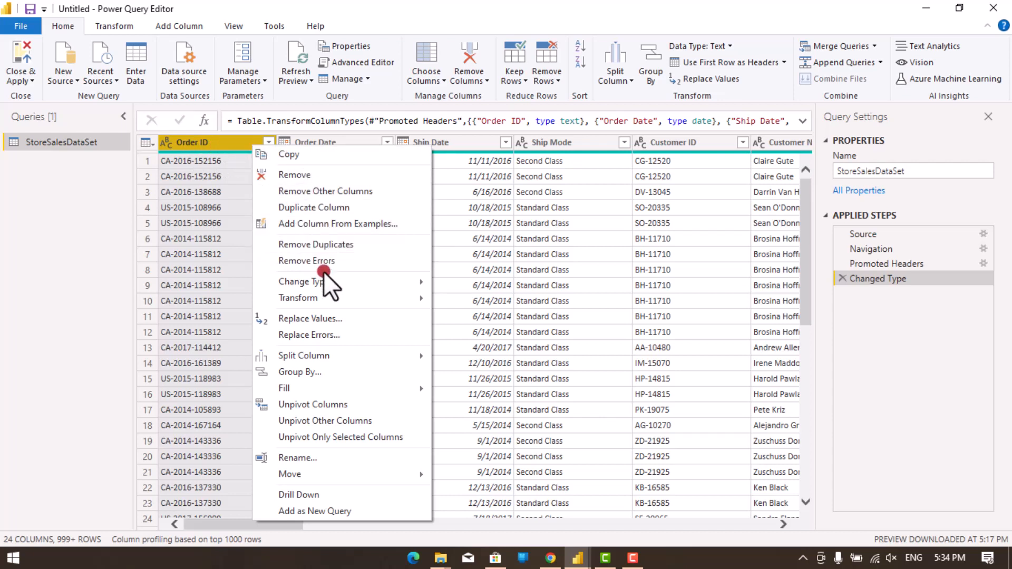
pyautogui.moveTo(330, 282)
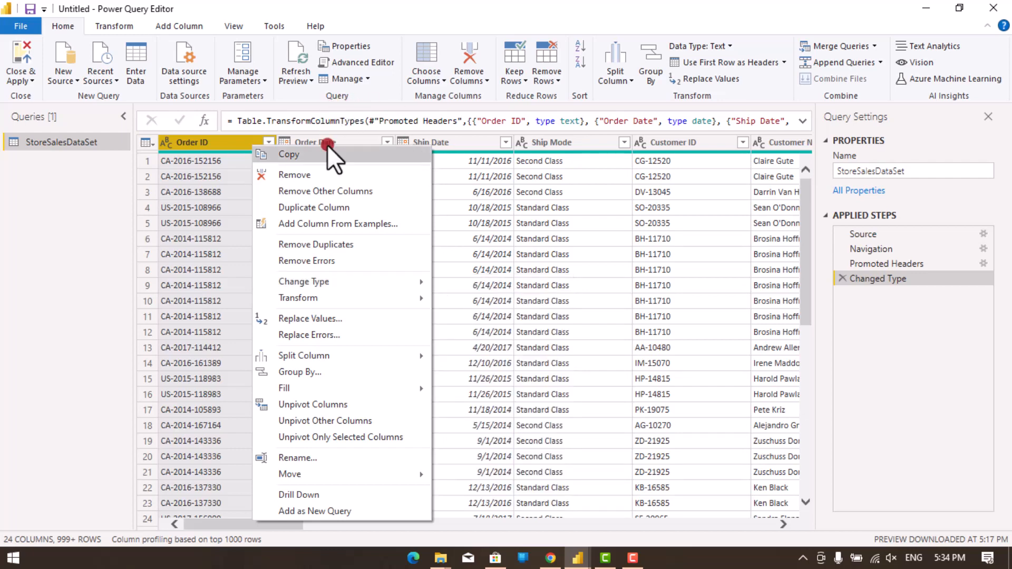
pyautogui.click(349, 135)
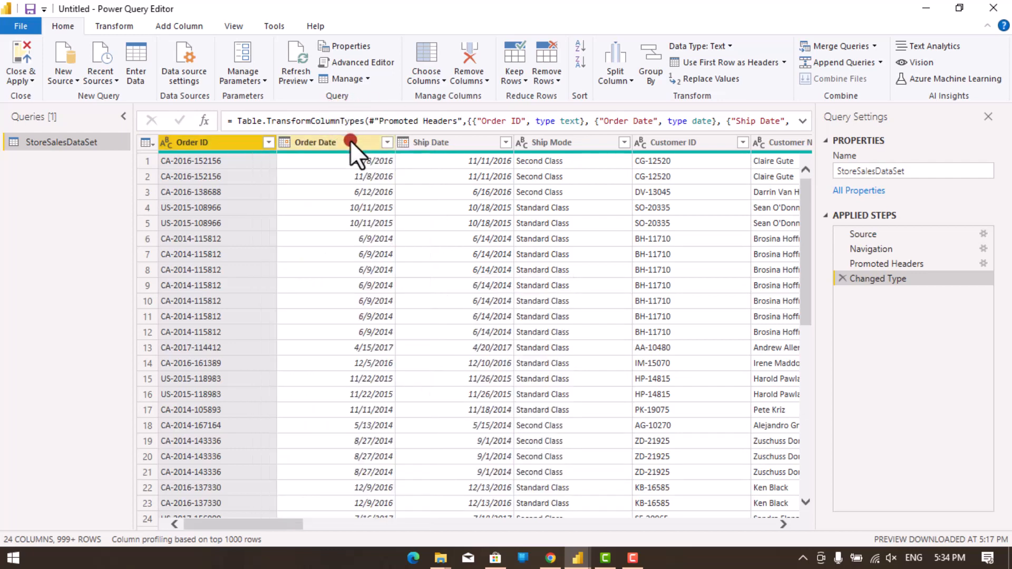
pyautogui.click(350, 140)
pyautogui.rightClick(351, 140)
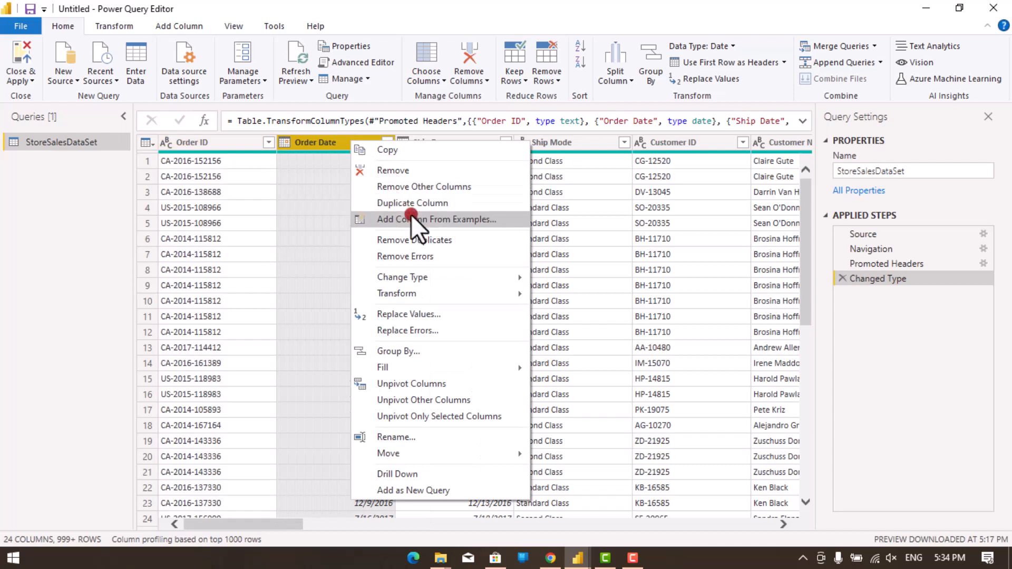
pyautogui.click(423, 271)
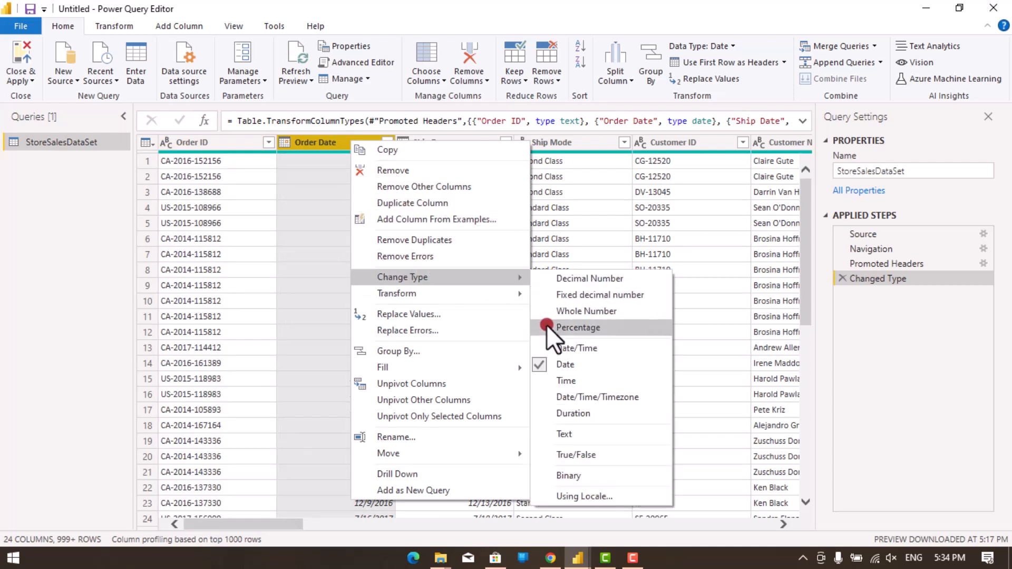
pyautogui.click(560, 365)
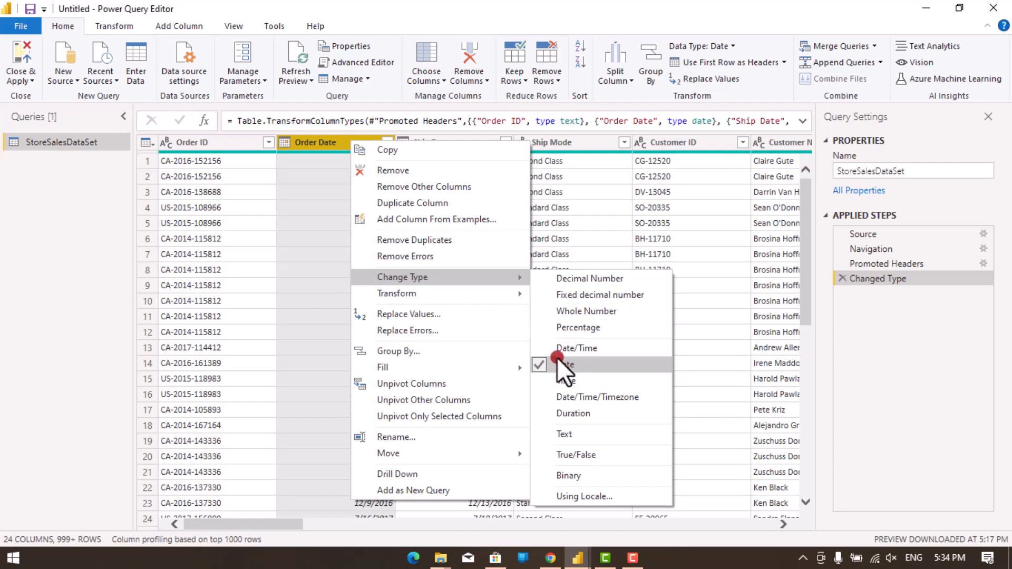
# Step: Look over the customer and sales team columns and inspect the Location ID column's data type and available operations
pyautogui.click(663, 524)
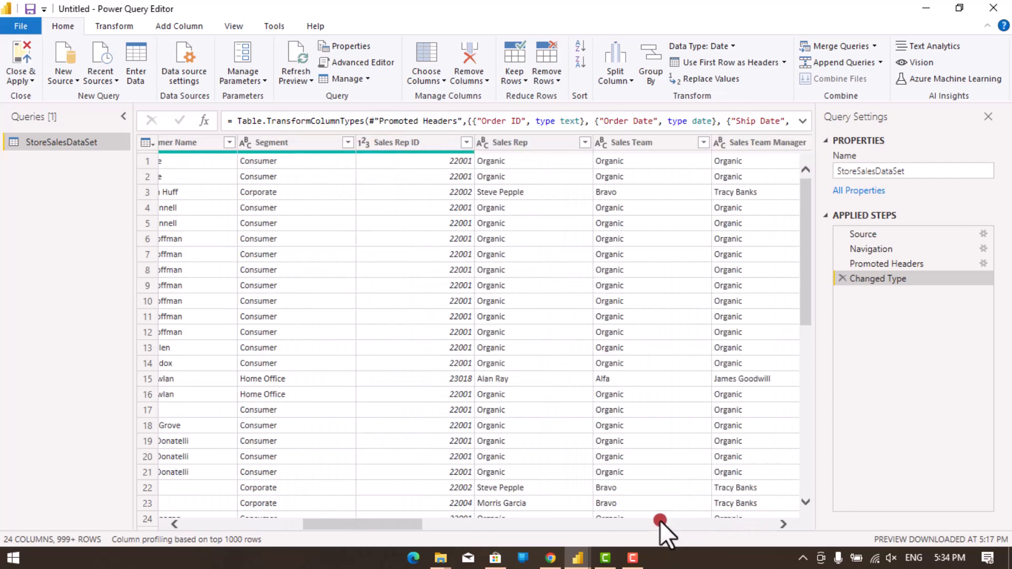
pyautogui.click(781, 528)
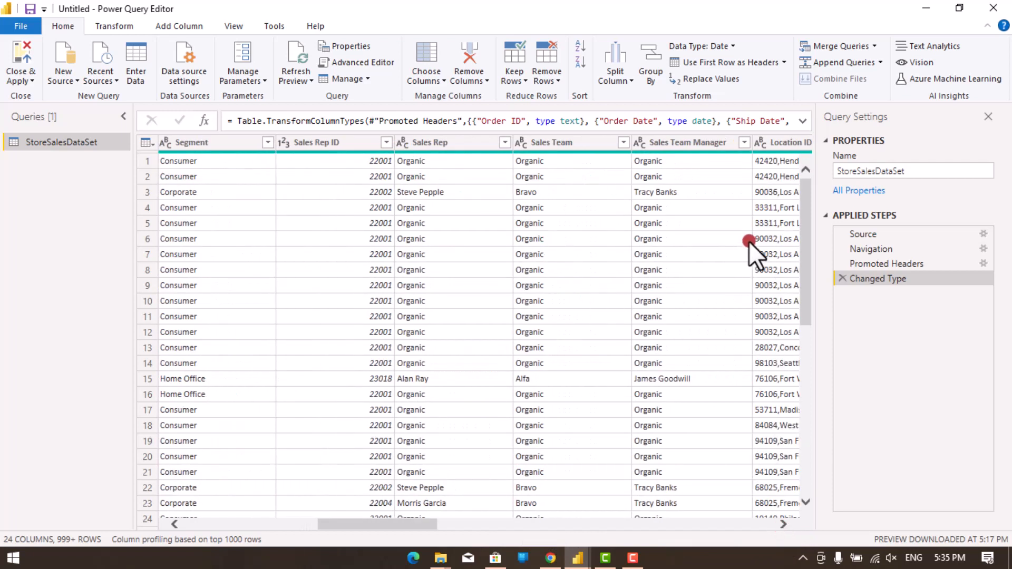
pyautogui.moveTo(809, 254); pyautogui.dragTo(806, 180)
pyautogui.click(785, 520)
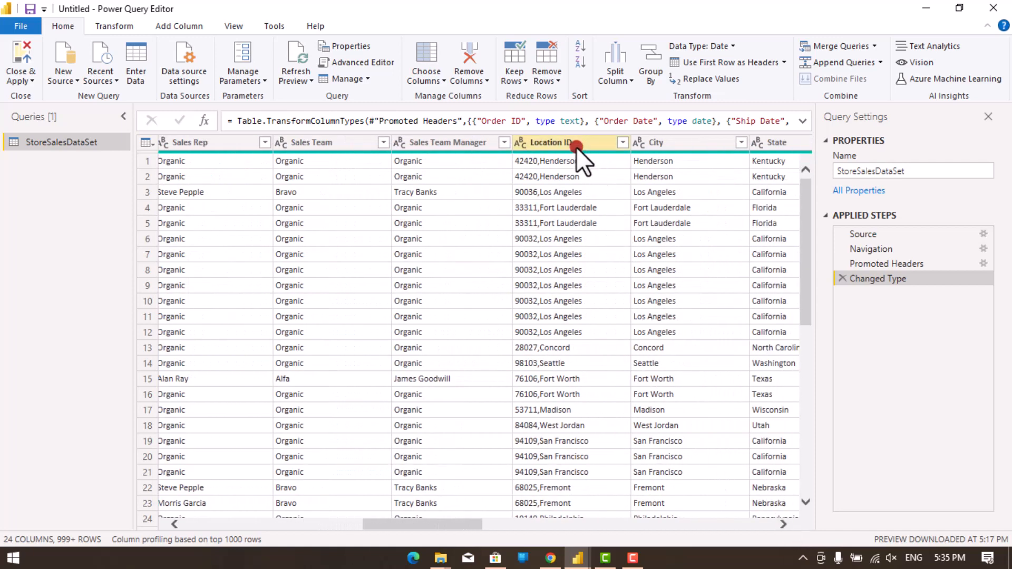
pyautogui.rightClick(576, 147)
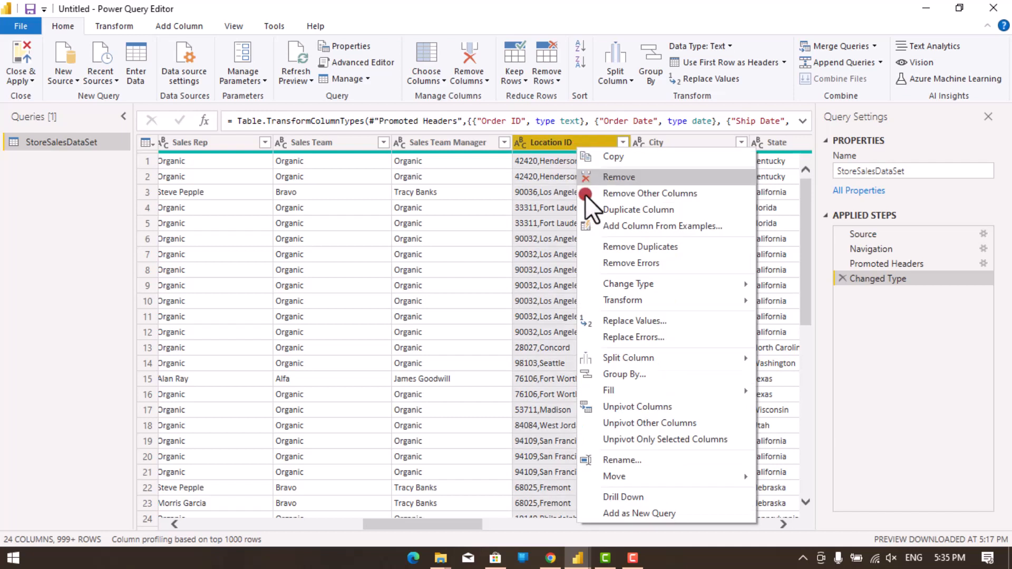
pyautogui.moveTo(638, 284)
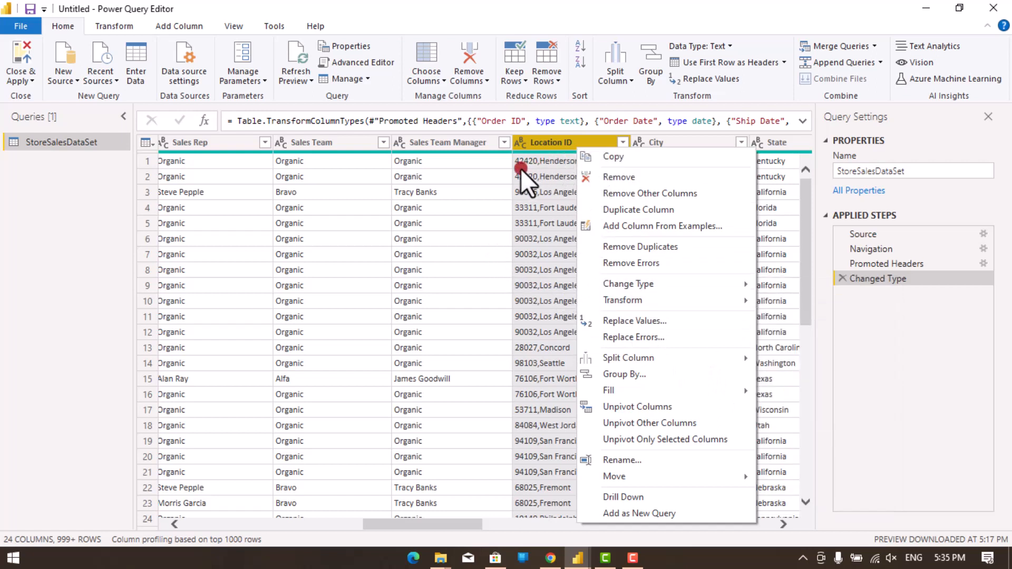
pyautogui.click(538, 140)
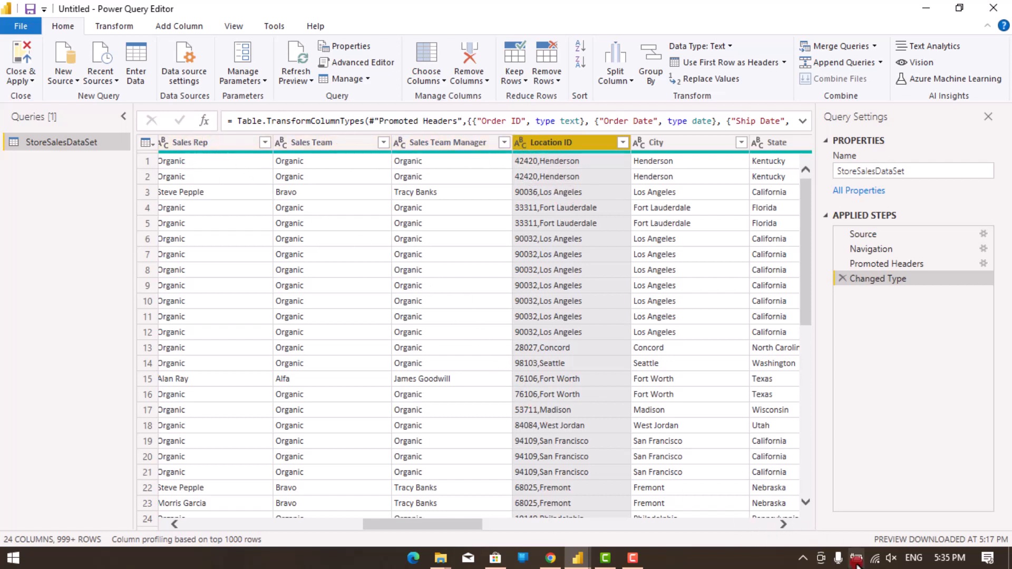
# Step: Review the location, product and numeric columns from City through Profit and their data types
pyautogui.click(786, 524)
pyautogui.click(787, 523)
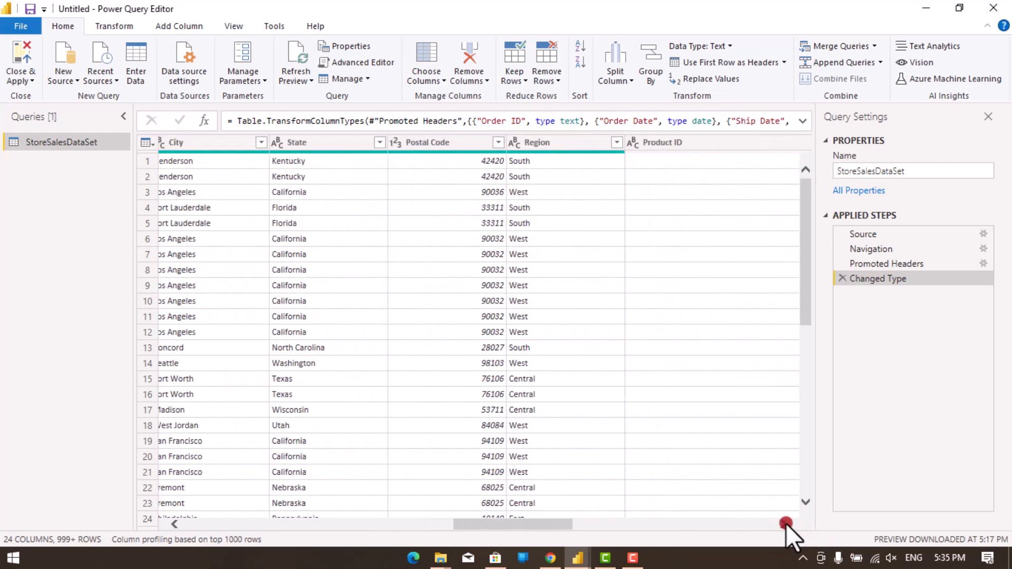
pyautogui.click(786, 524)
pyautogui.click(786, 525)
pyautogui.click(786, 525)
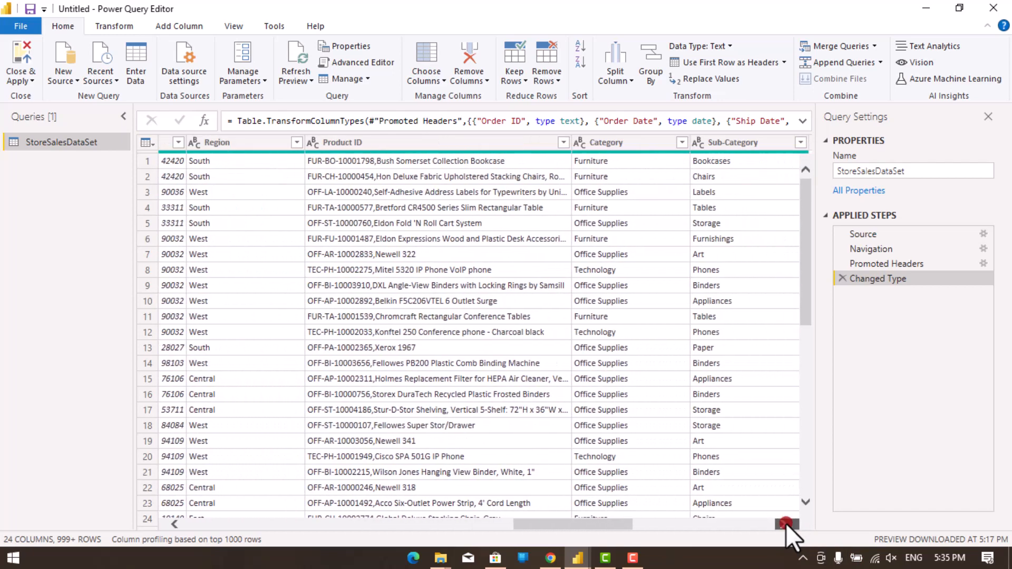
pyautogui.click(786, 524)
pyautogui.click(786, 524)
pyautogui.click(787, 524)
pyautogui.click(787, 523)
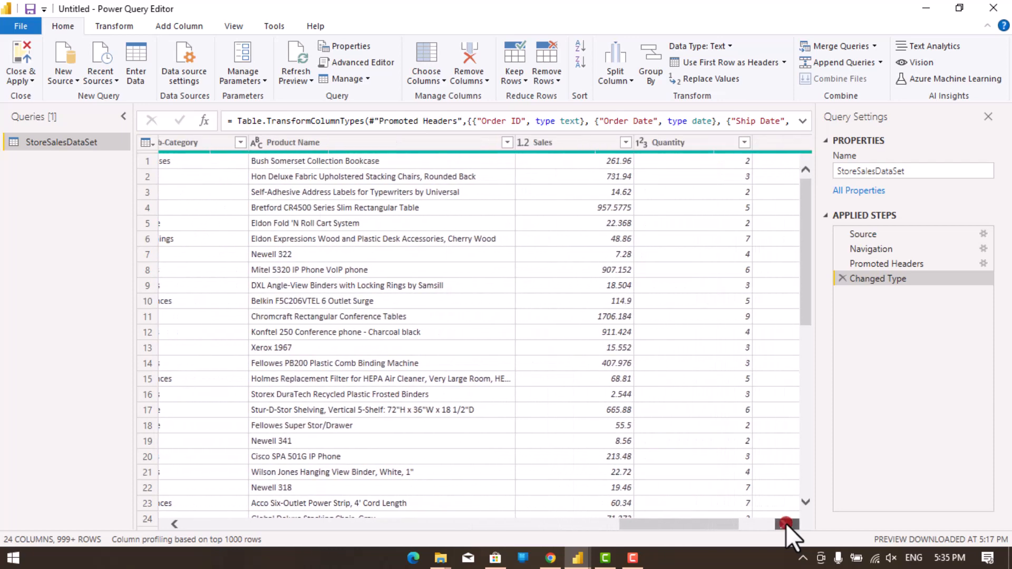
pyautogui.click(787, 524)
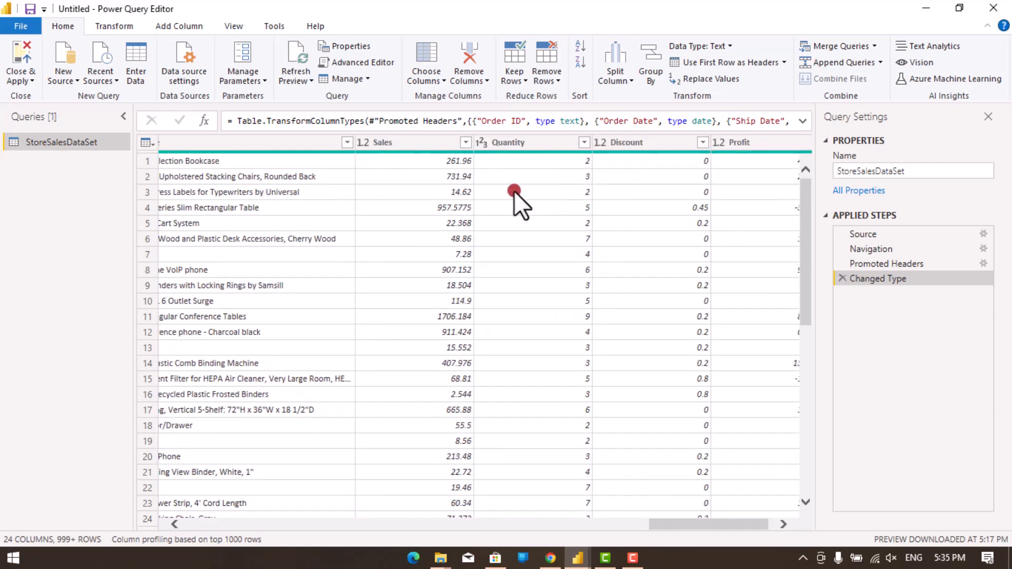
# Step: Check which data types are assigned to the Sales and Quantity columns
pyautogui.rightClick(419, 145)
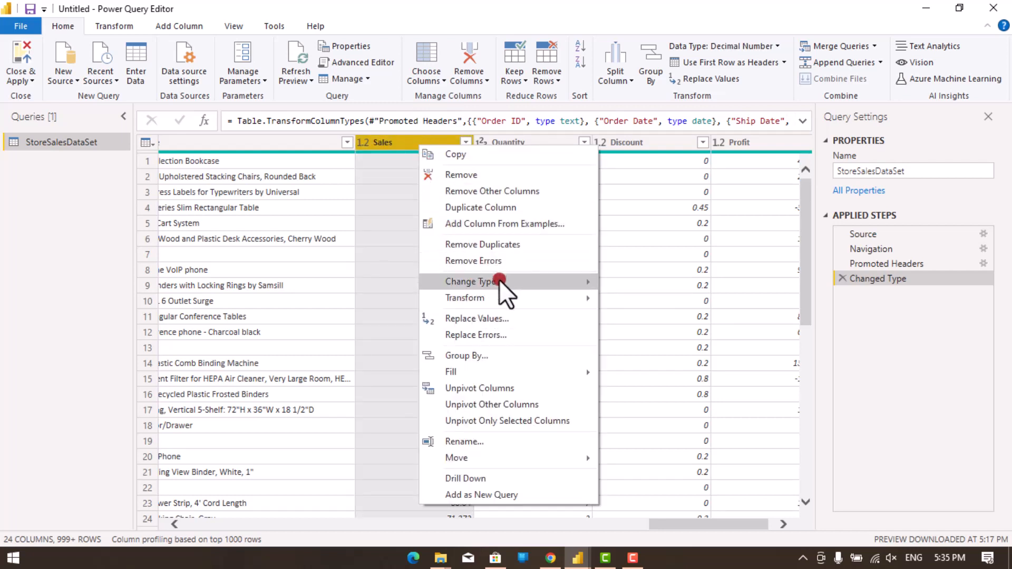
pyautogui.moveTo(499, 280)
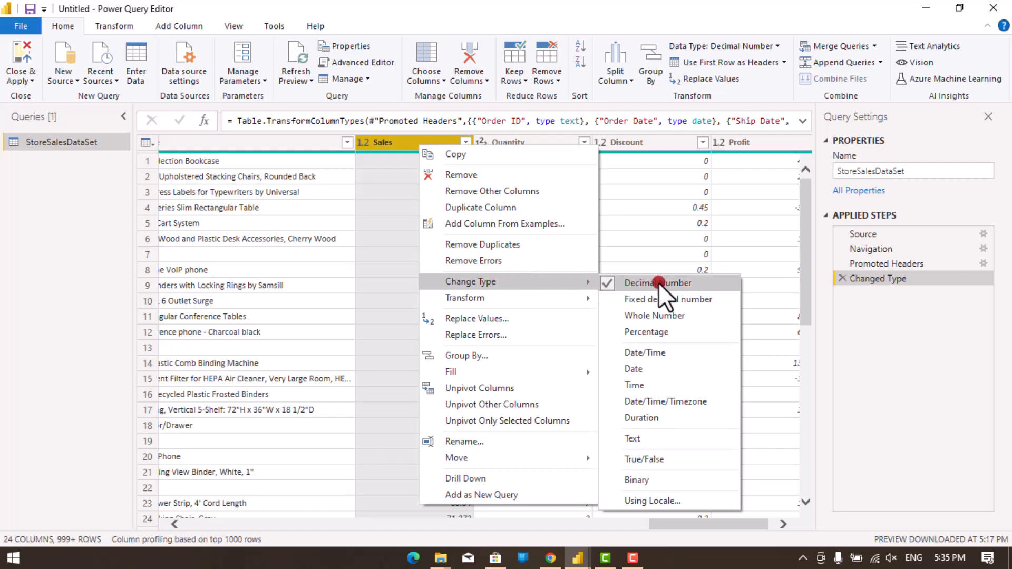
pyautogui.click(387, 142)
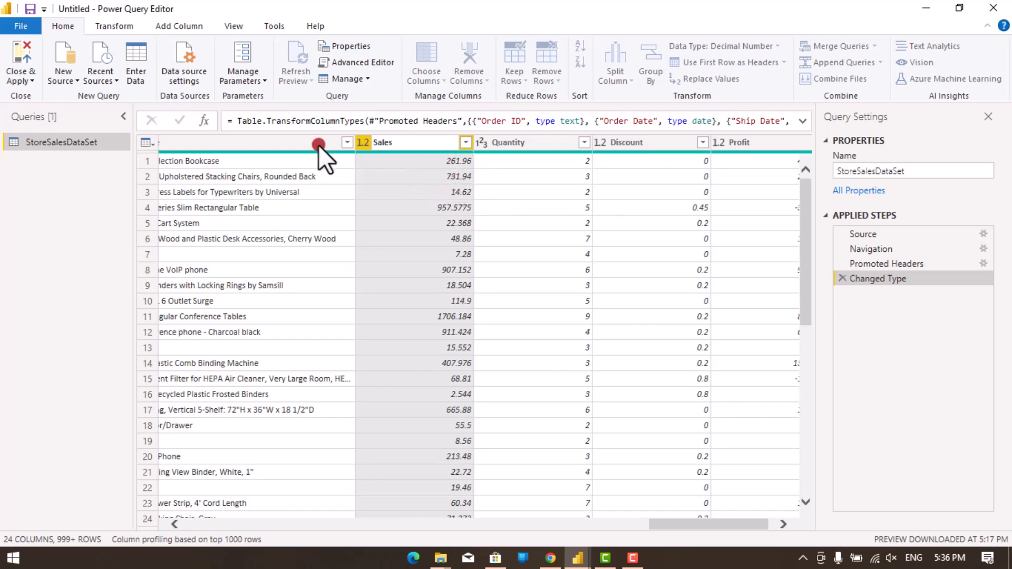
pyautogui.press('Return')
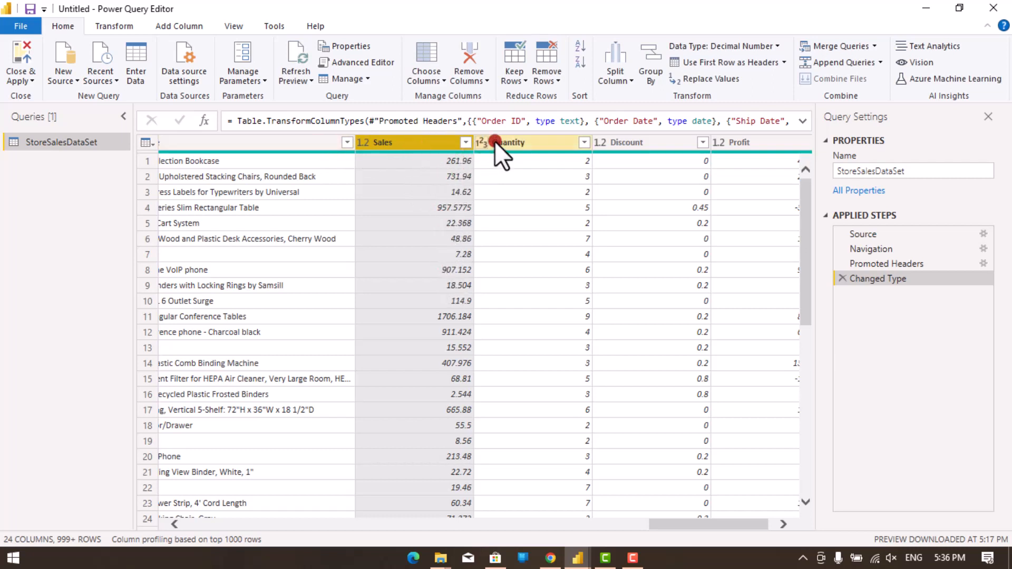
pyautogui.rightClick(514, 142)
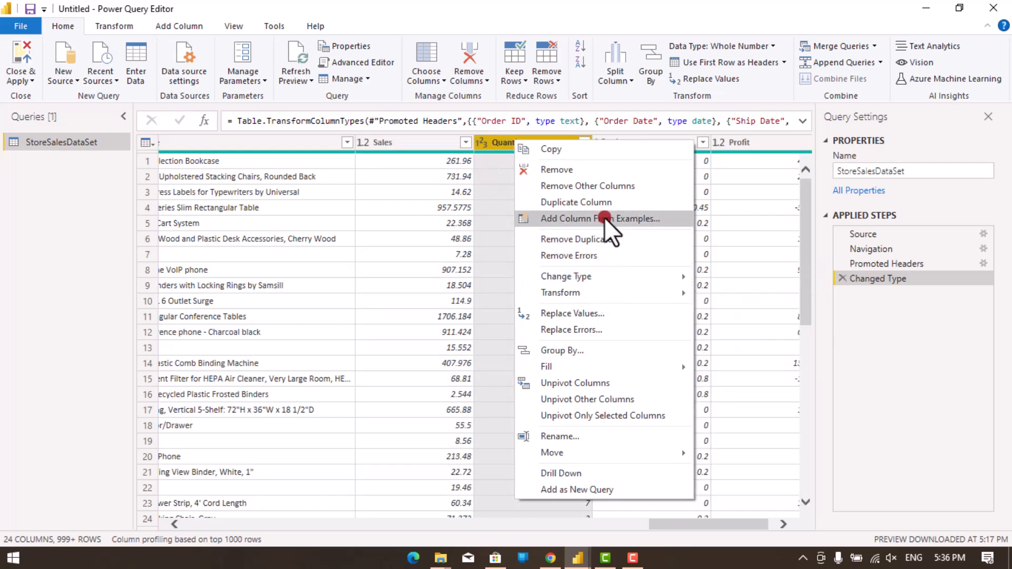
pyautogui.moveTo(671, 275)
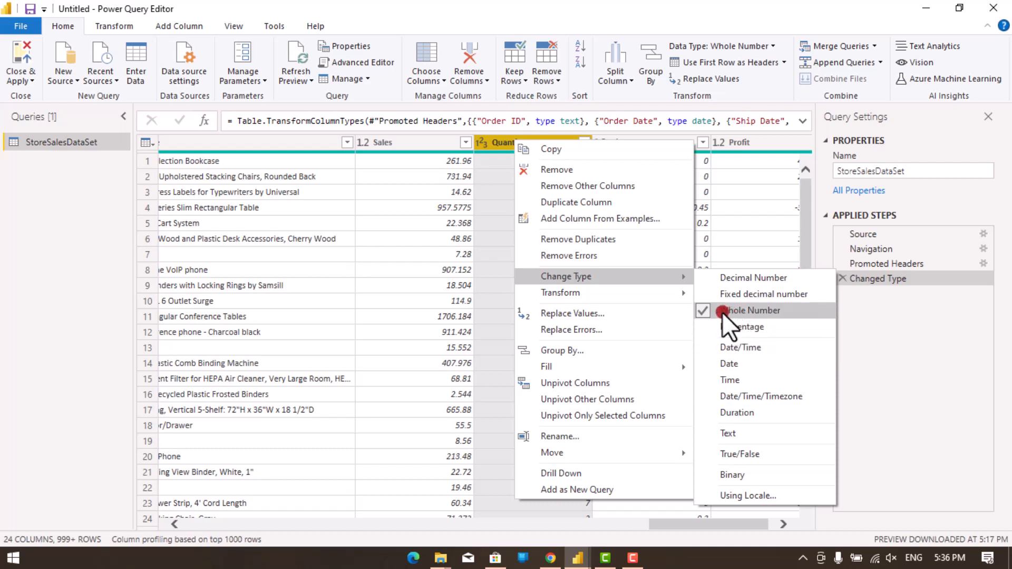
pyautogui.click(407, 142)
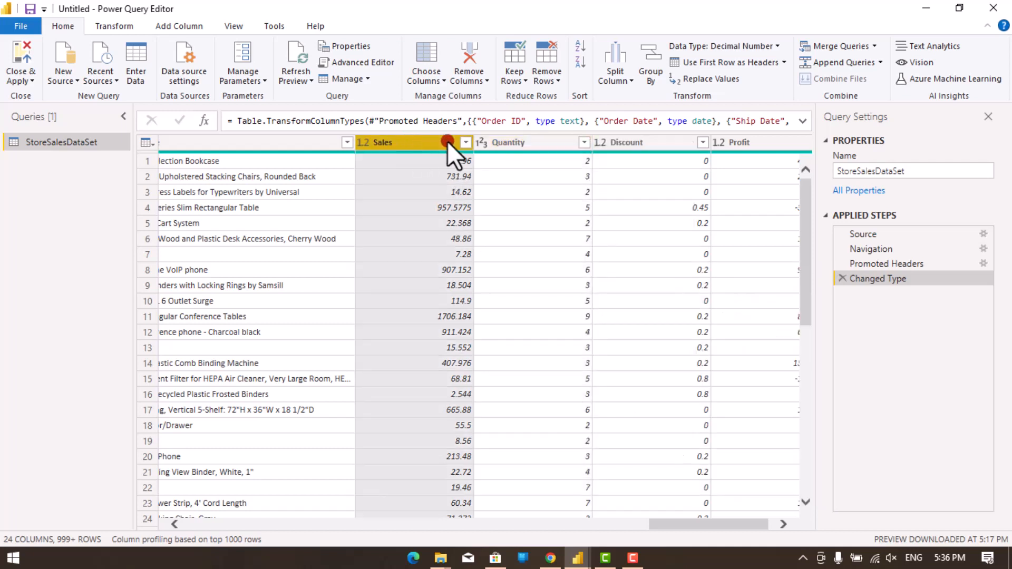
# Step: Check the data types of the Discount and Profit columns, keeping Discount as Decimal Number
pyautogui.rightClick(651, 144)
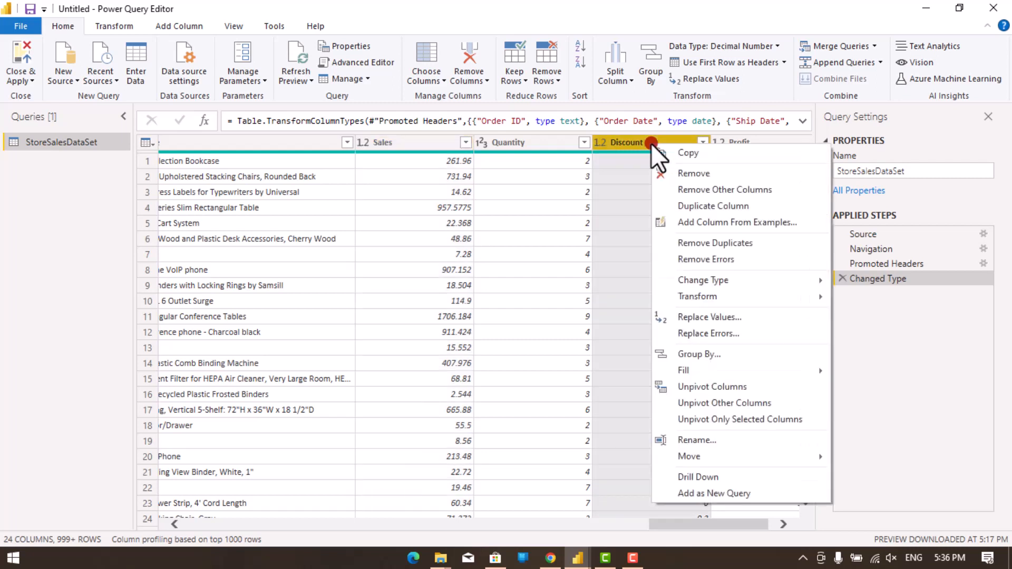
pyautogui.moveTo(726, 282)
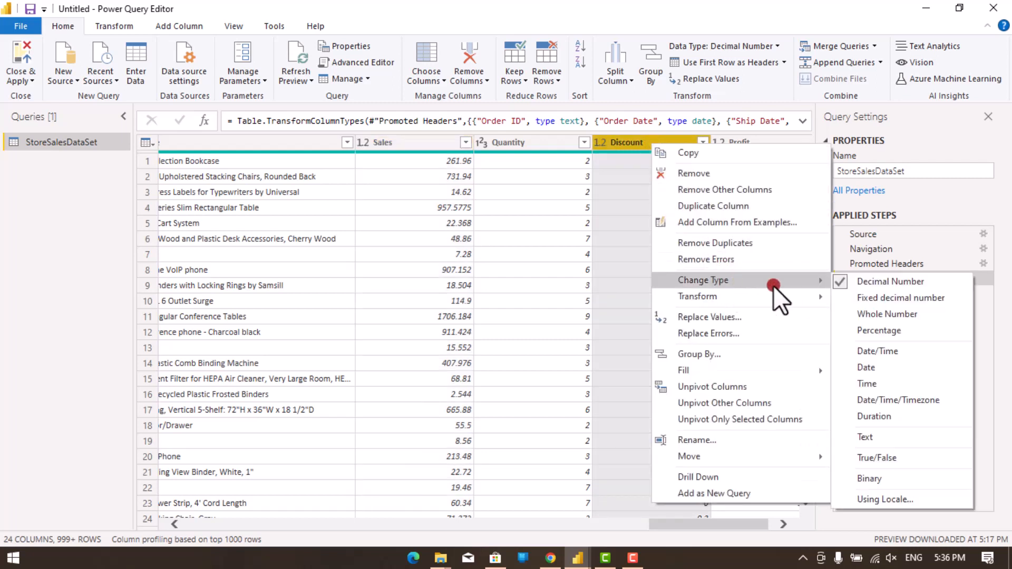
pyautogui.click(875, 281)
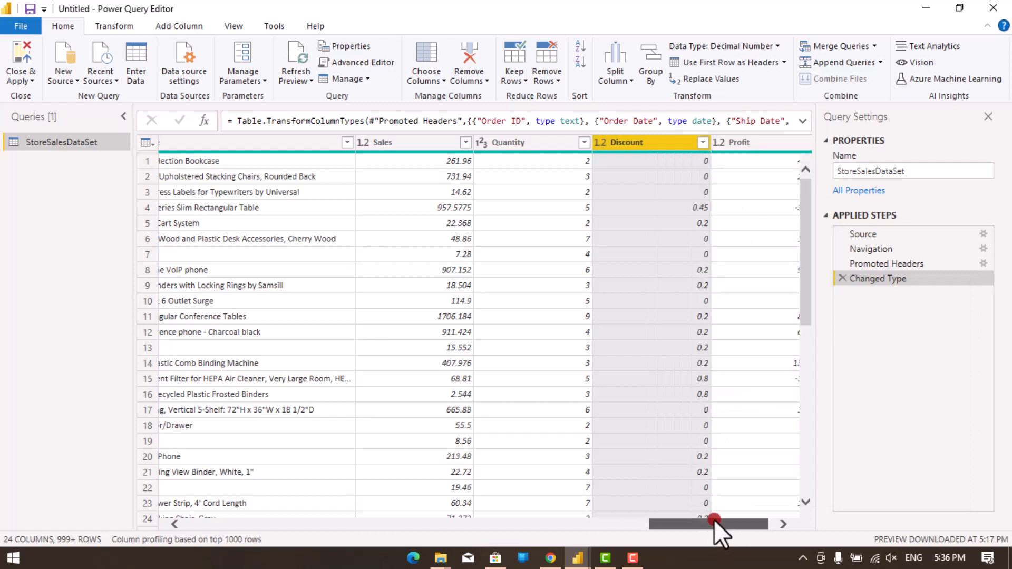
pyautogui.moveTo(715, 520); pyautogui.dragTo(715, 517)
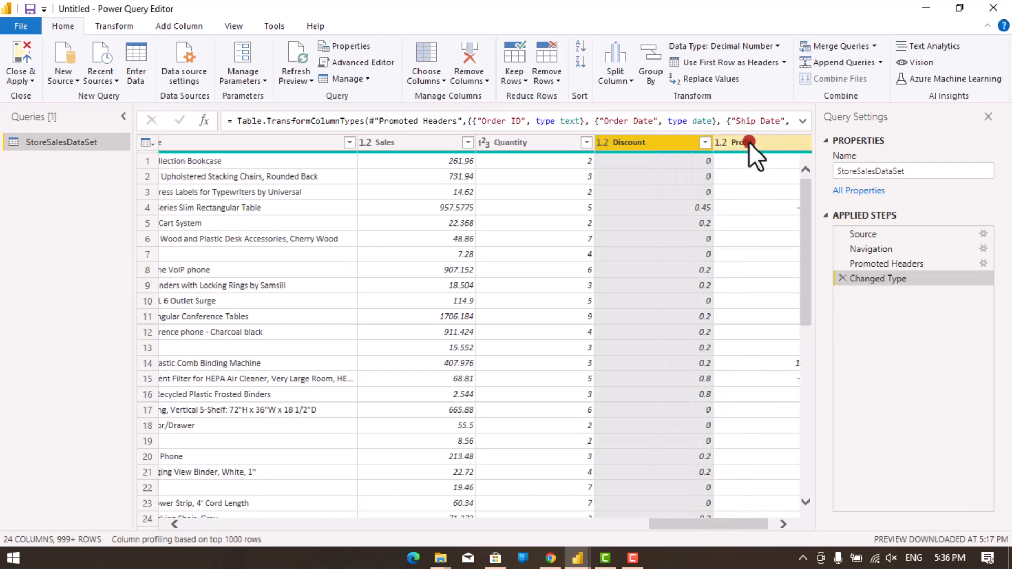
pyautogui.click(773, 524)
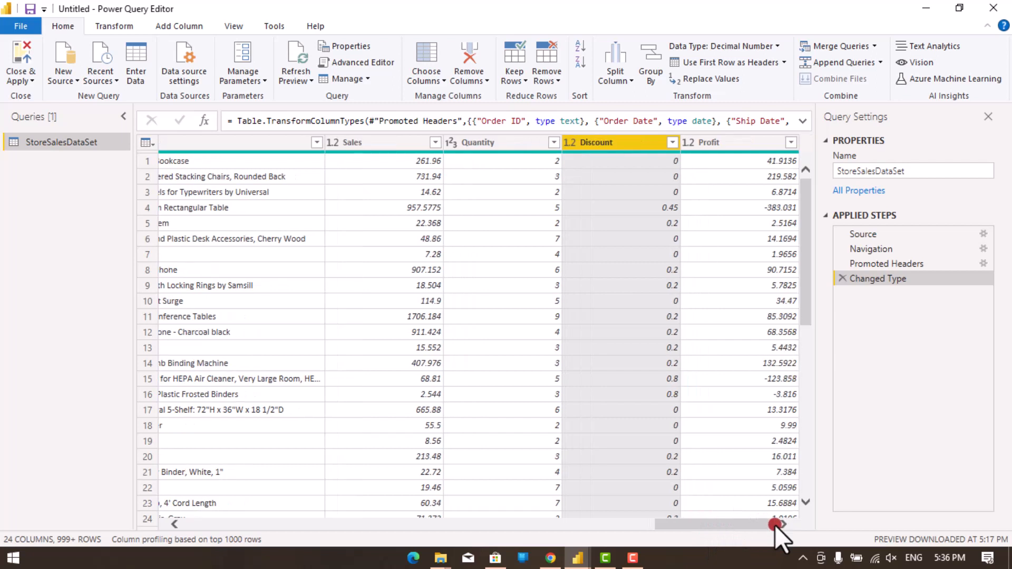
pyautogui.rightClick(716, 136)
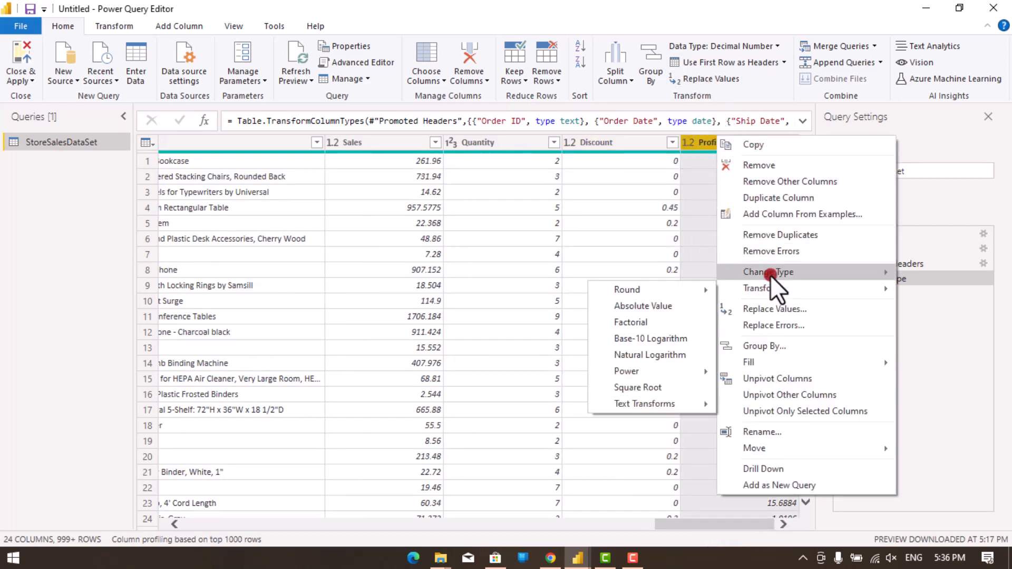
pyautogui.moveTo(770, 276)
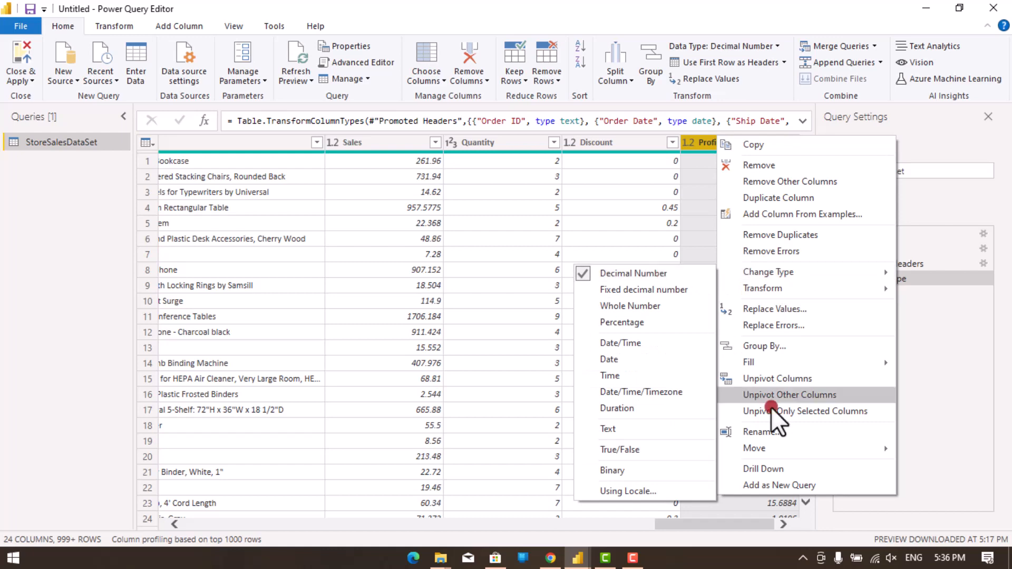
# Step: Return to the first columns and check which data types are assigned to Order ID and Order Date
pyautogui.moveTo(743, 521); pyautogui.dragTo(206, 497)
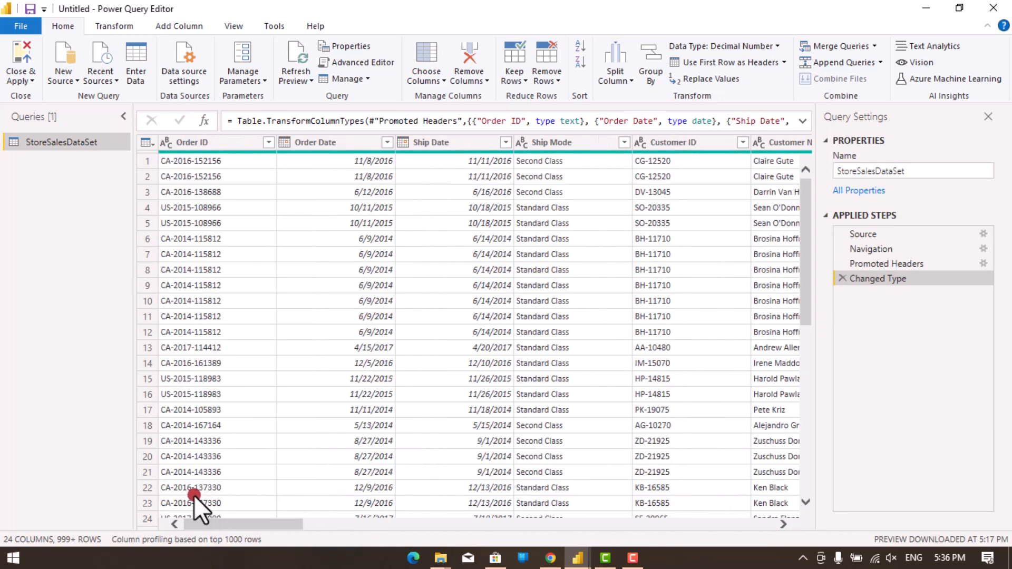
pyautogui.click(194, 498)
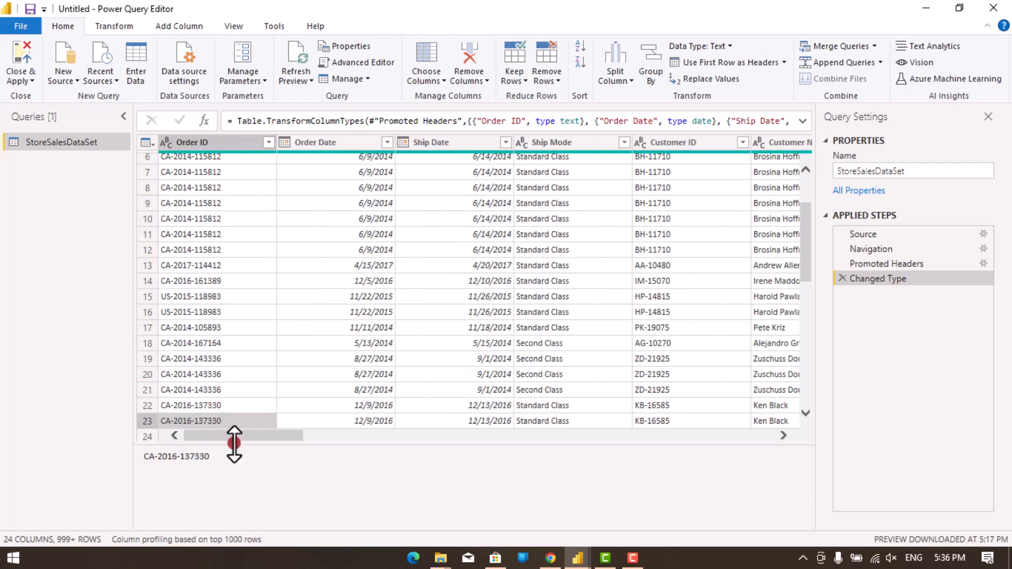
pyautogui.click(188, 145)
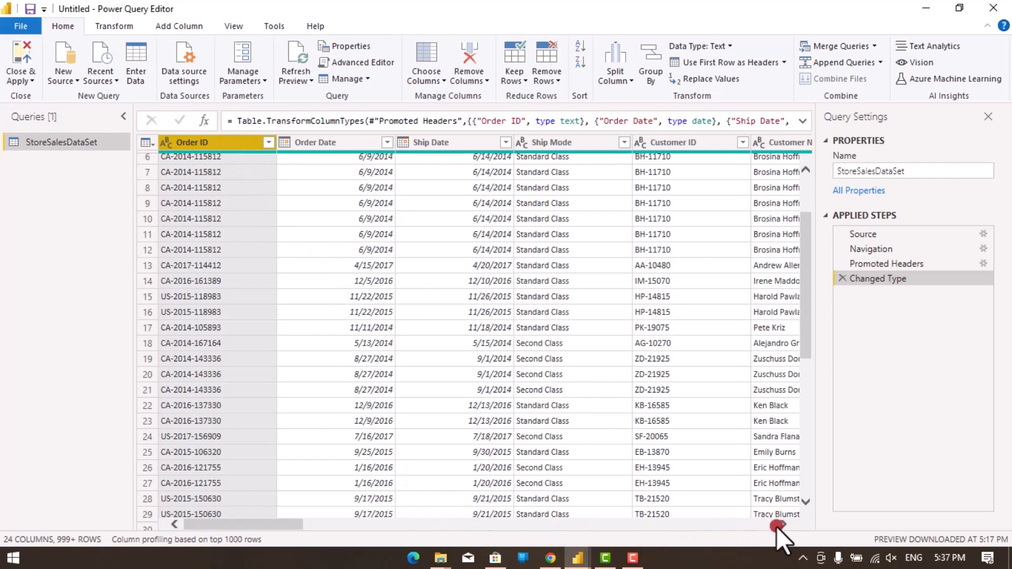
pyautogui.click(165, 143)
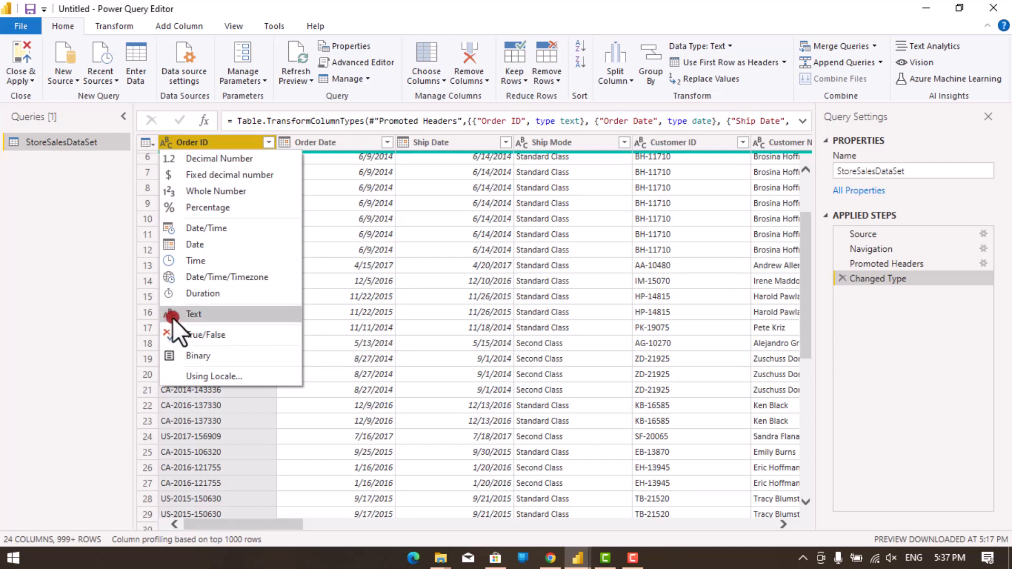
pyautogui.doubleClick(333, 142)
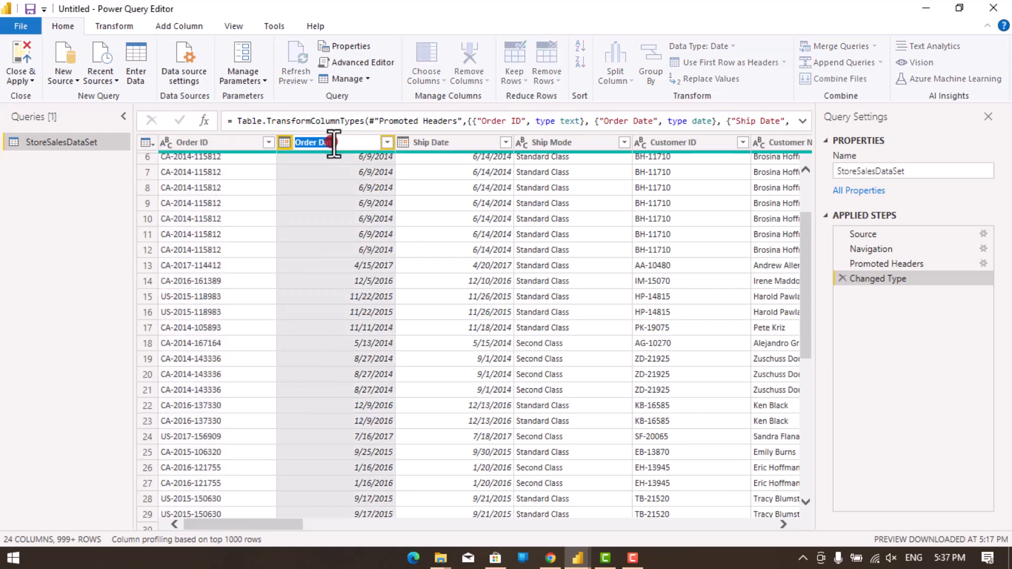
pyautogui.click(282, 147)
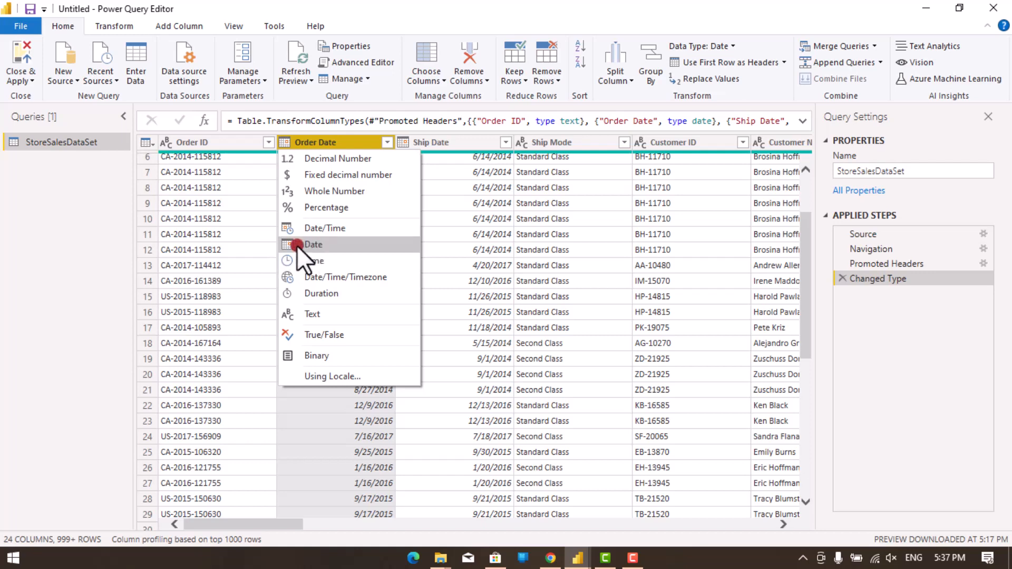
# Step: Review the customer, segment, sales rep, sales team and location columns and their data types
pyautogui.click(567, 527)
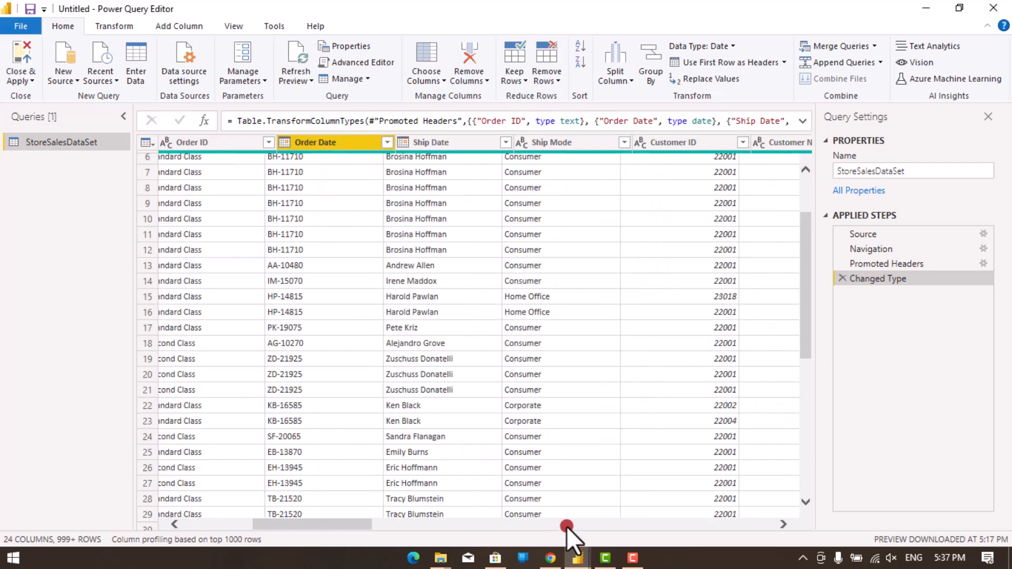
pyautogui.moveTo(412, 522); pyautogui.dragTo(815, 543)
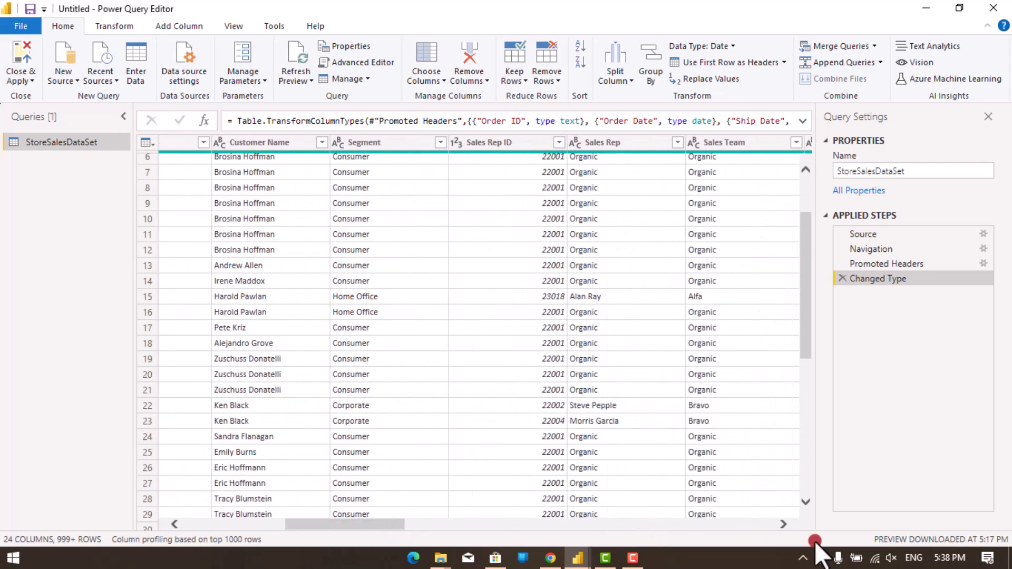
pyautogui.click(782, 525)
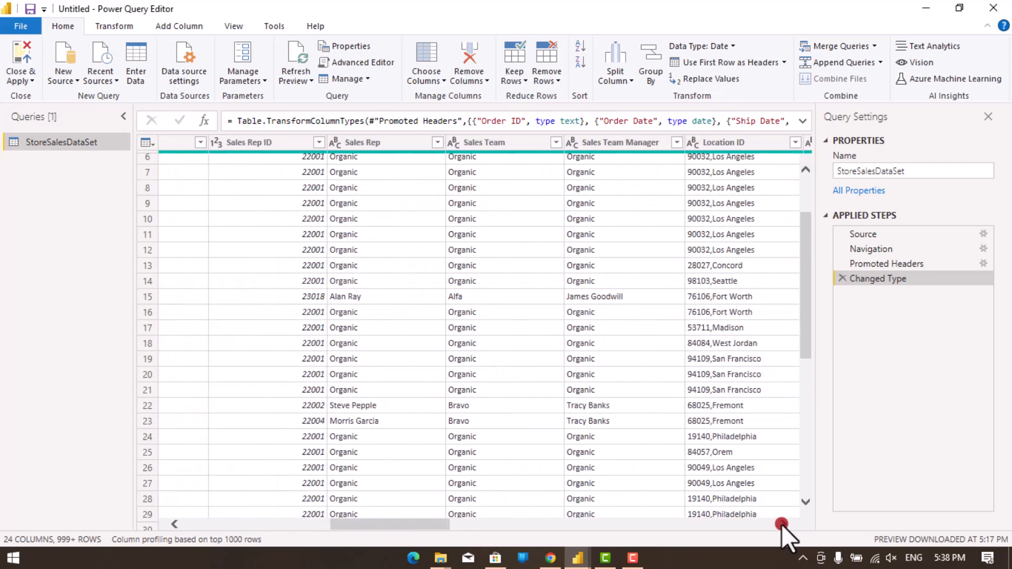
pyautogui.click(782, 525)
pyautogui.click(782, 525)
pyautogui.click(782, 524)
pyautogui.click(782, 524)
pyautogui.click(782, 524)
pyautogui.click(781, 525)
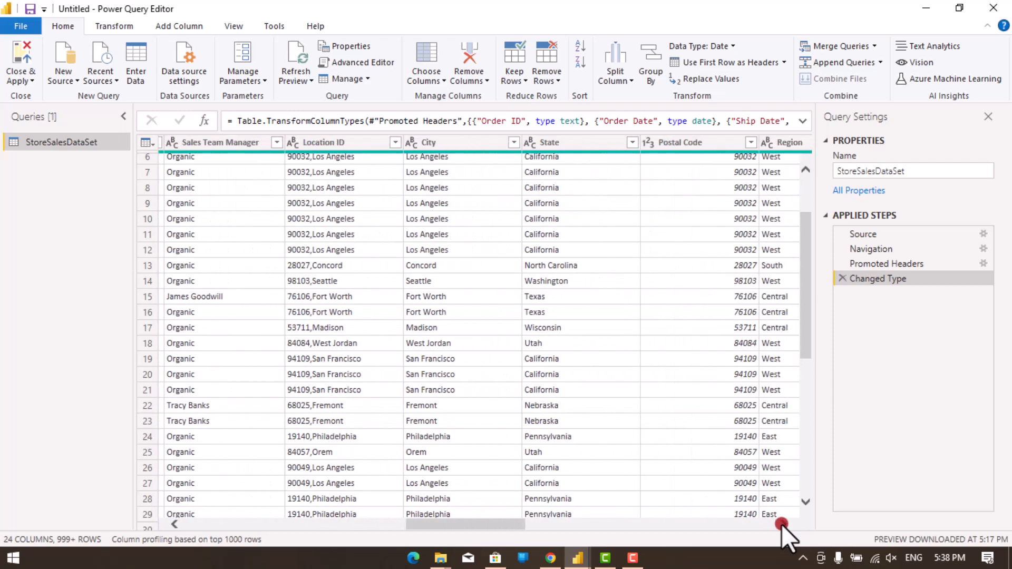
# Step: Review the postal code, region, product, Sales and Quantity columns and their data types, and return to the order columns
pyautogui.click(782, 524)
pyautogui.click(781, 524)
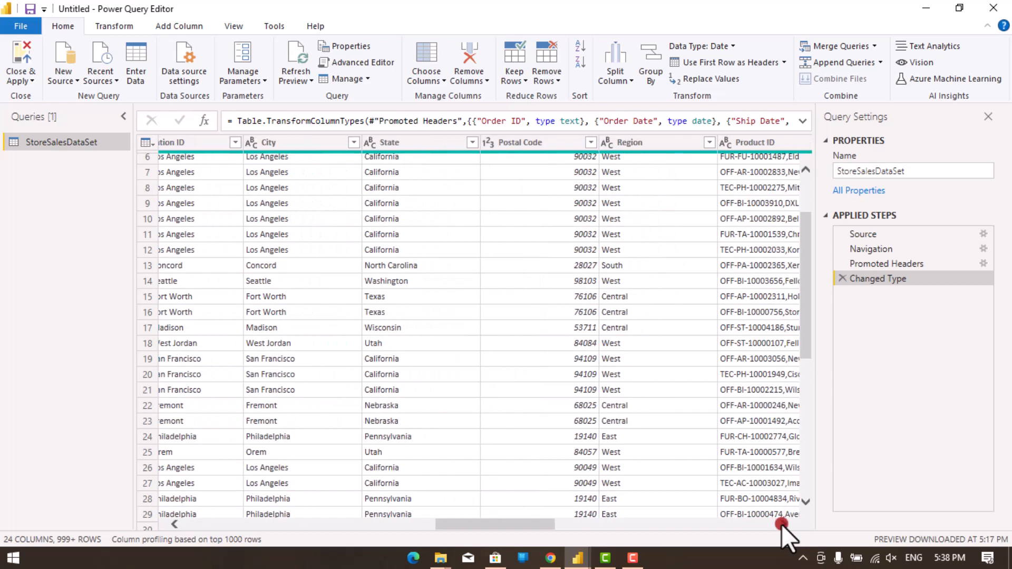
pyautogui.click(782, 525)
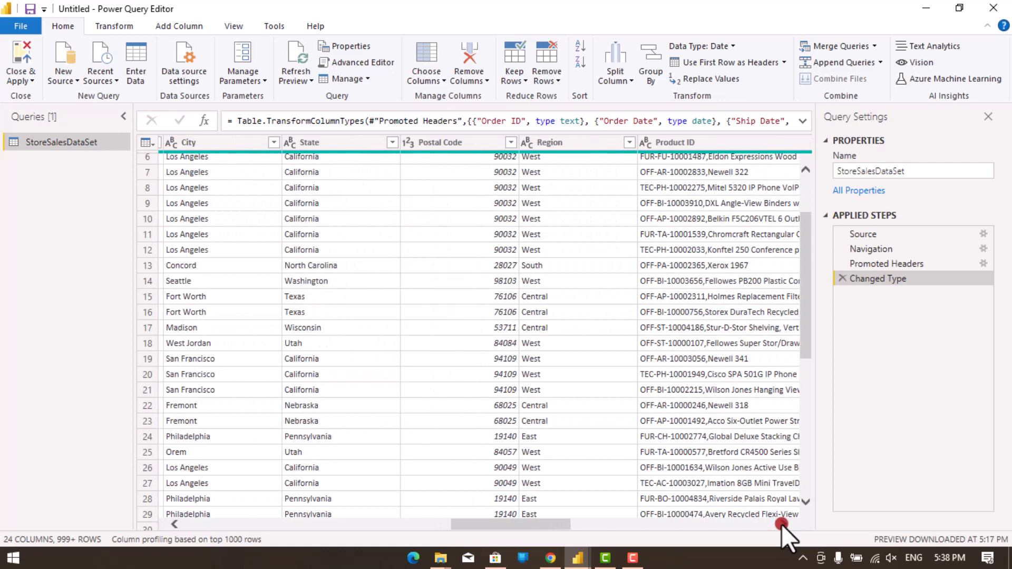
pyautogui.click(782, 524)
pyautogui.click(781, 524)
pyautogui.click(782, 525)
pyautogui.click(781, 524)
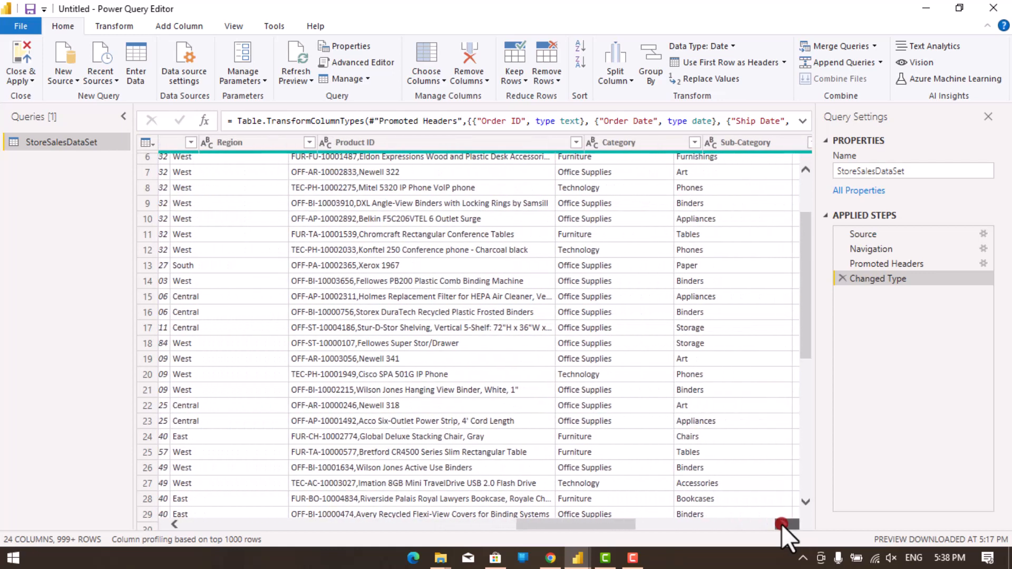
pyautogui.click(782, 525)
pyautogui.click(782, 525)
pyautogui.click(782, 524)
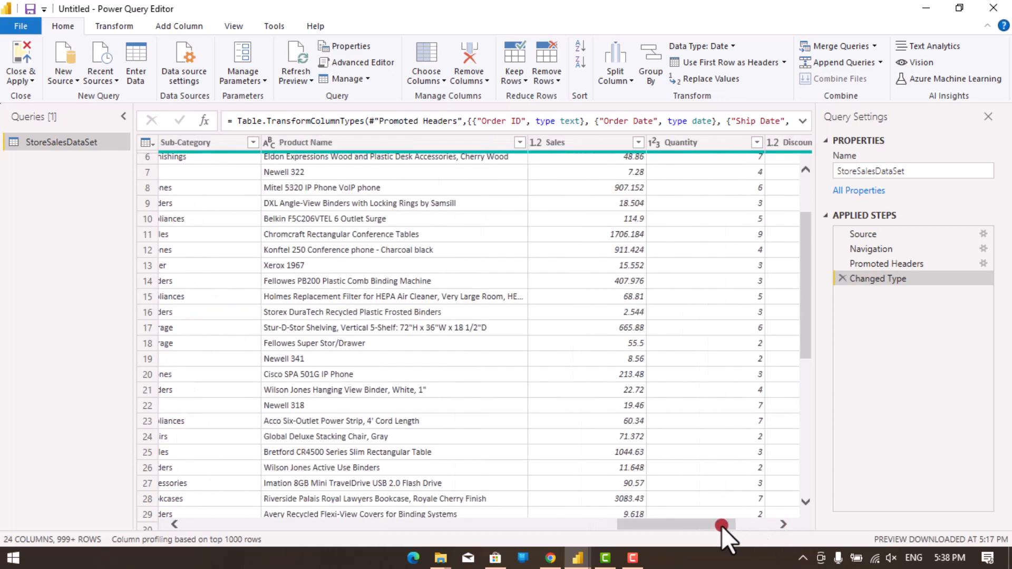
pyautogui.moveTo(721, 525); pyautogui.dragTo(131, 518)
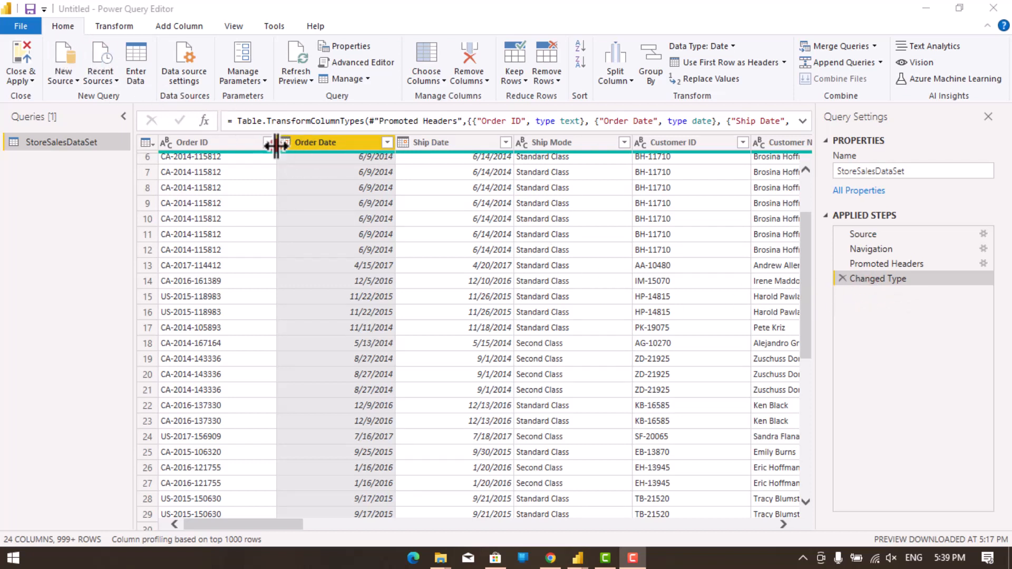
pyautogui.click(237, 122)
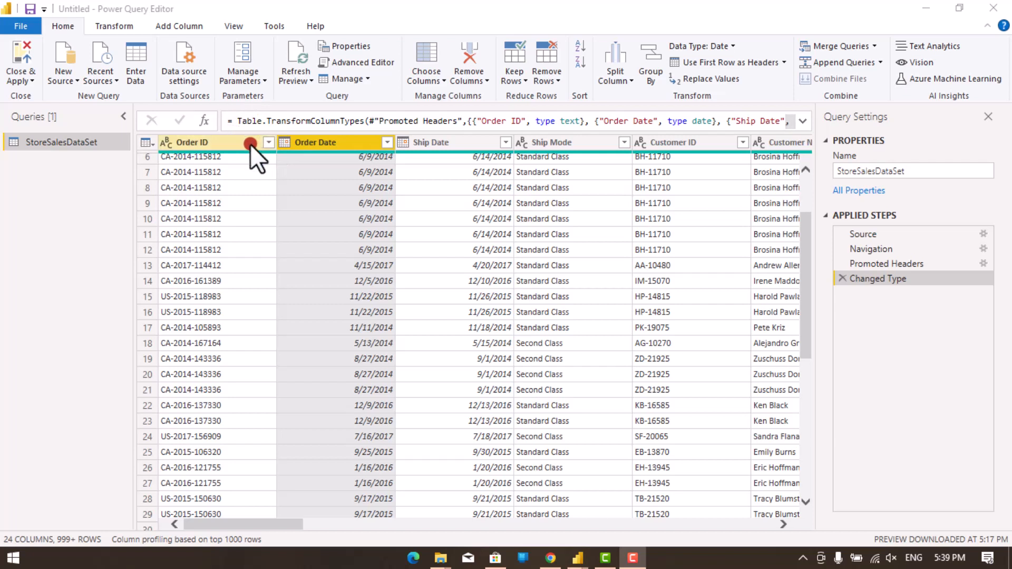